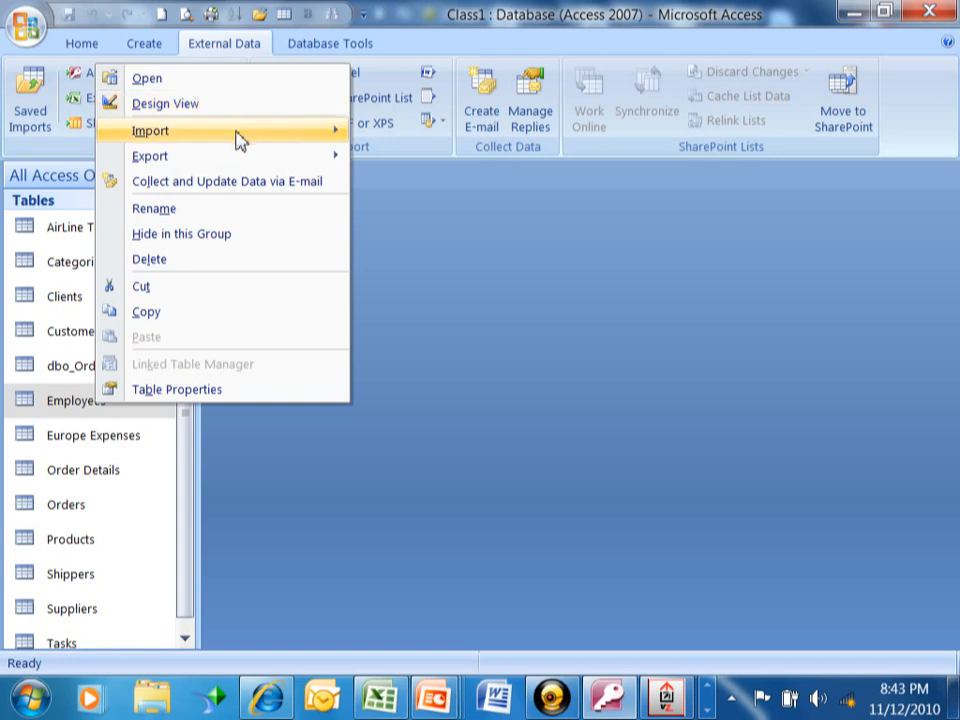
# Copy the Employees table from the Navigation Pane
pyautogui.moveTo(240, 140)
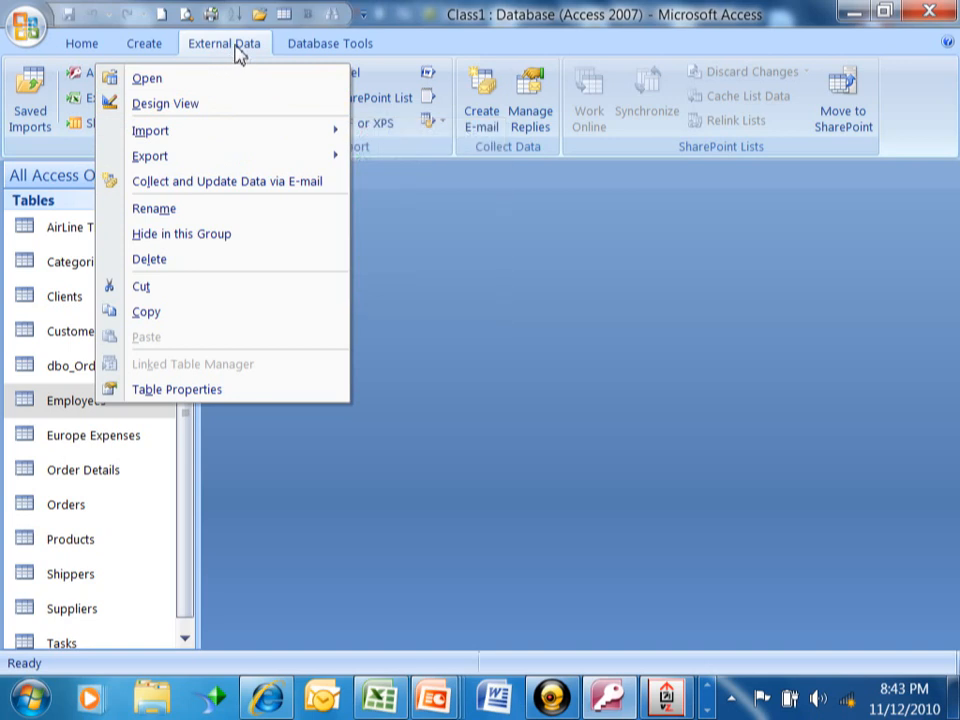
pyautogui.moveTo(178, 161)
pyautogui.click(210, 312)
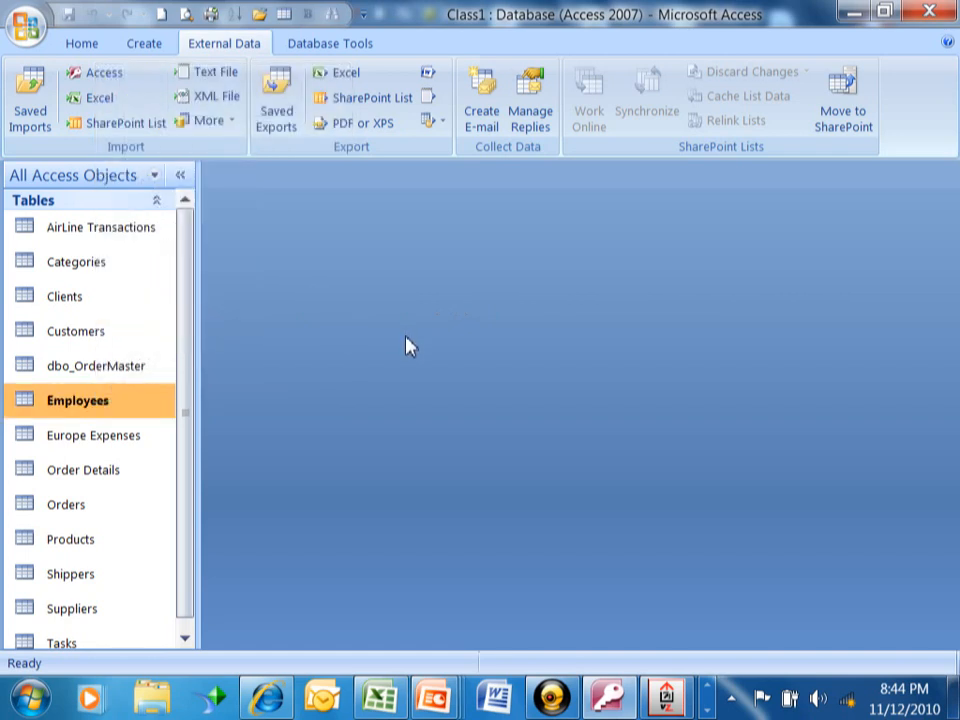
# Paste the Employees table as 'Copy Of Employees' with both structure and data
pyautogui.rightClick(143, 406)
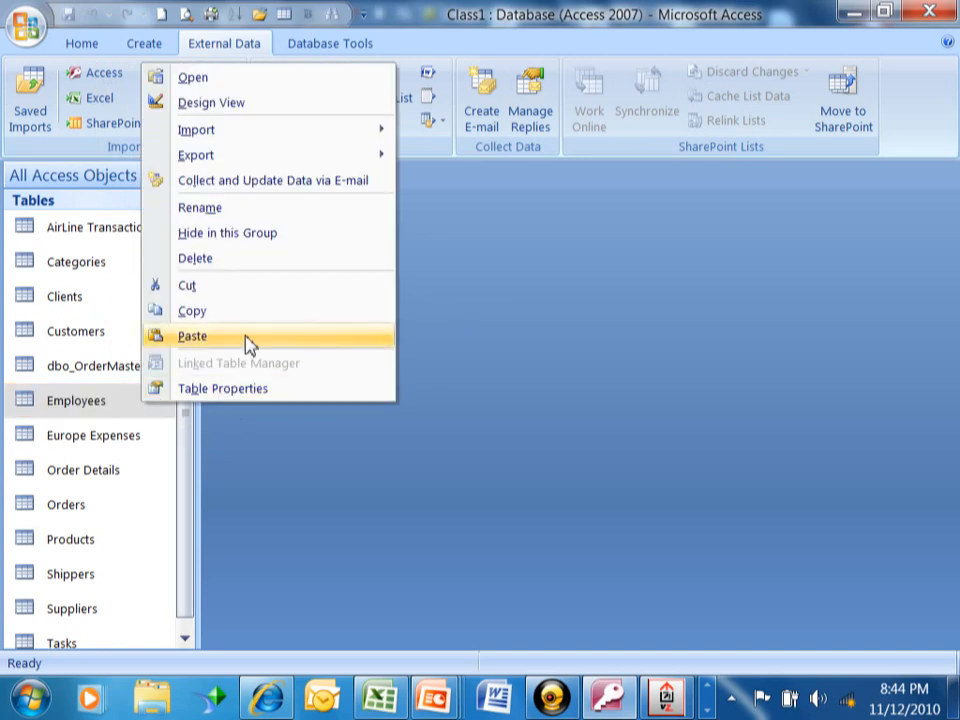
pyautogui.click(192, 336)
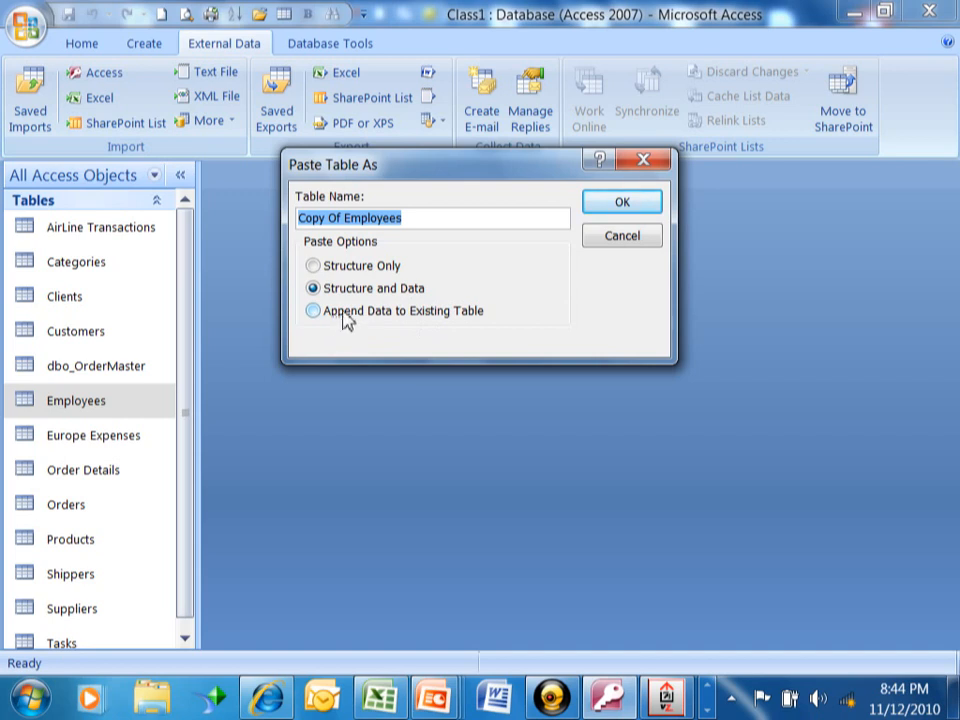
pyautogui.click(313, 292)
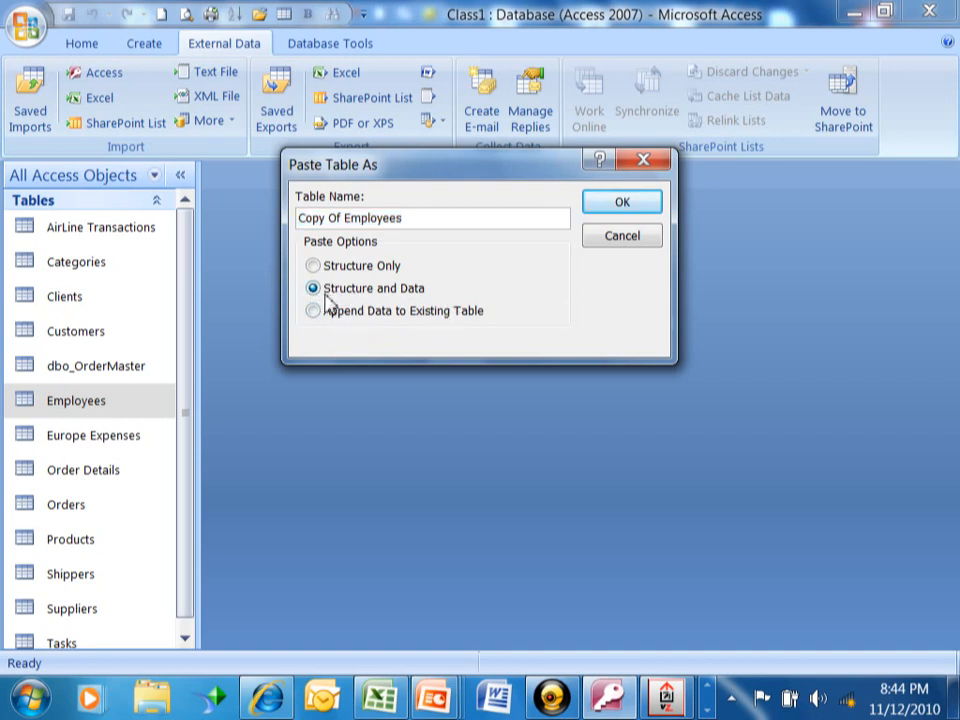
pyautogui.click(614, 206)
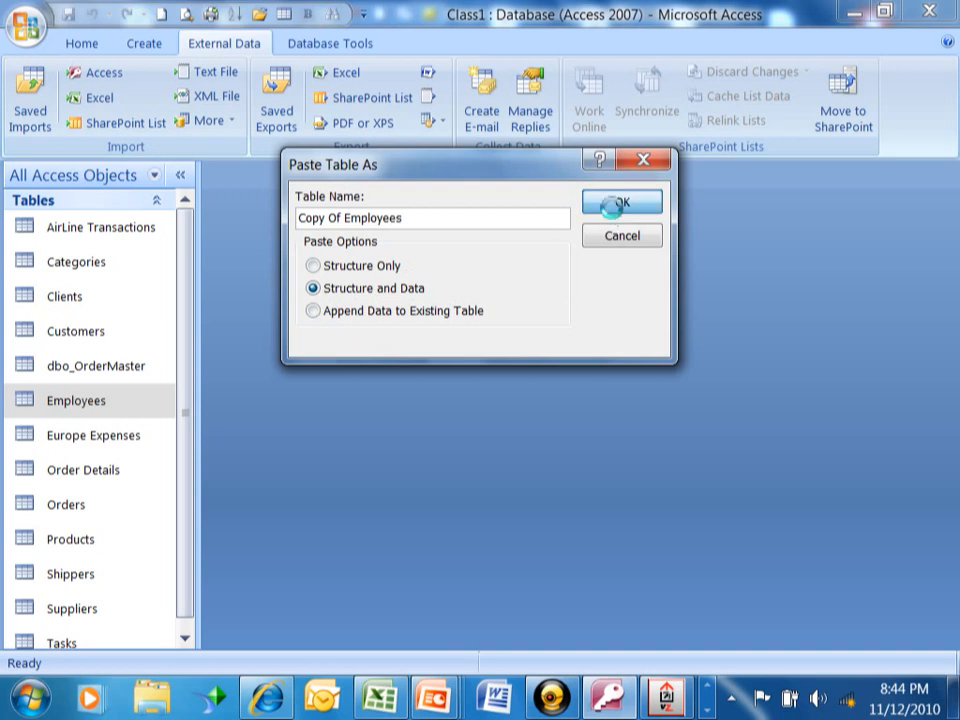
# Open Copy Of Employees to check its nine records, then close it
pyautogui.click(98, 331)
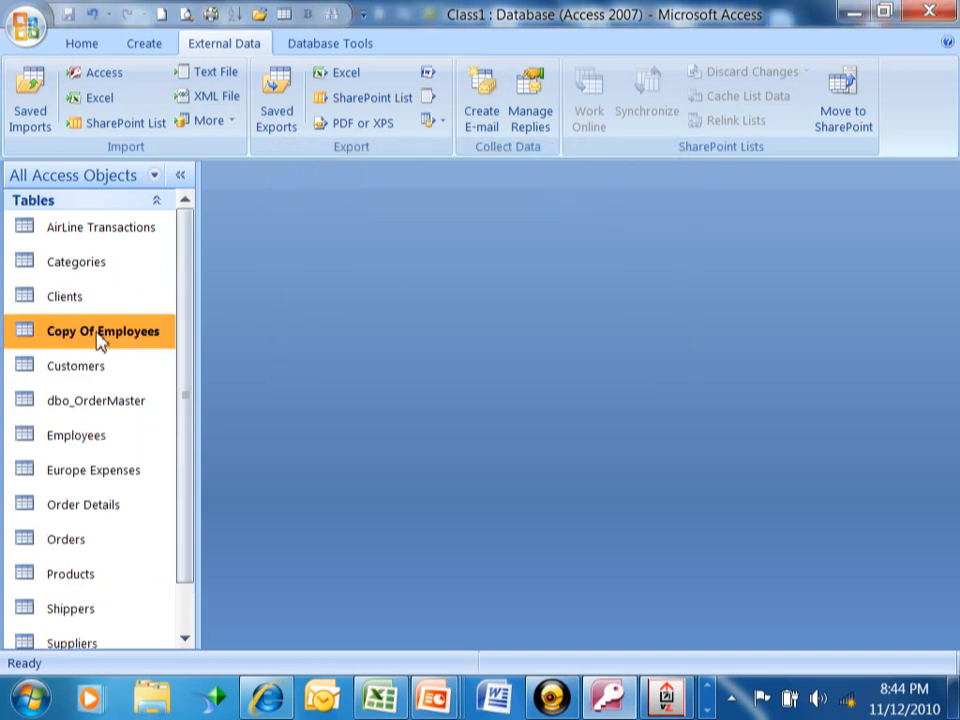
pyautogui.doubleClick(120, 340)
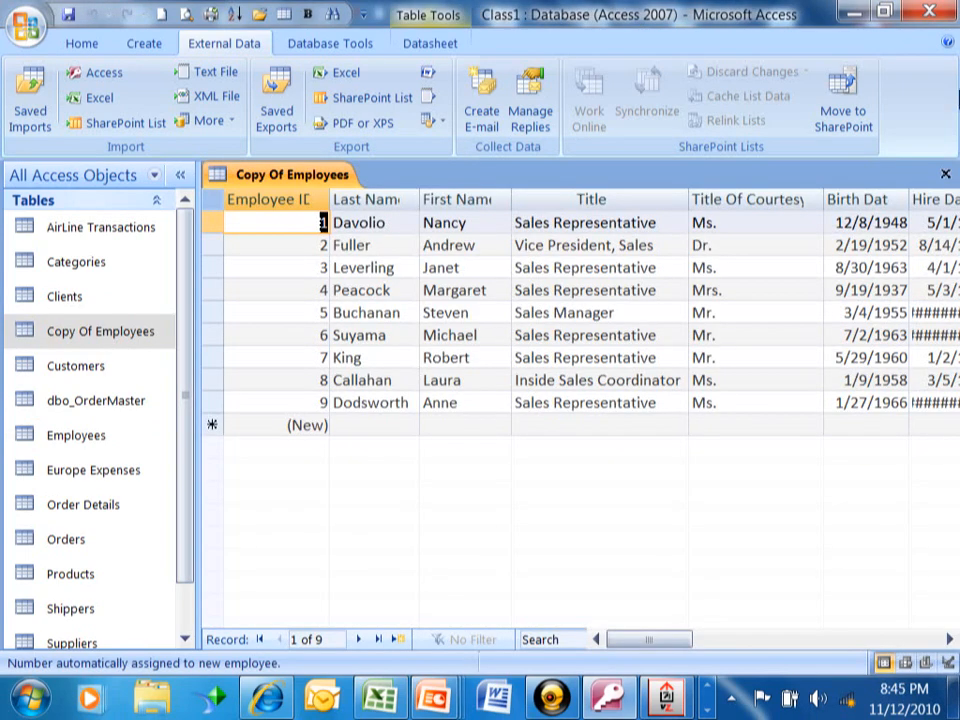
pyautogui.click(943, 177)
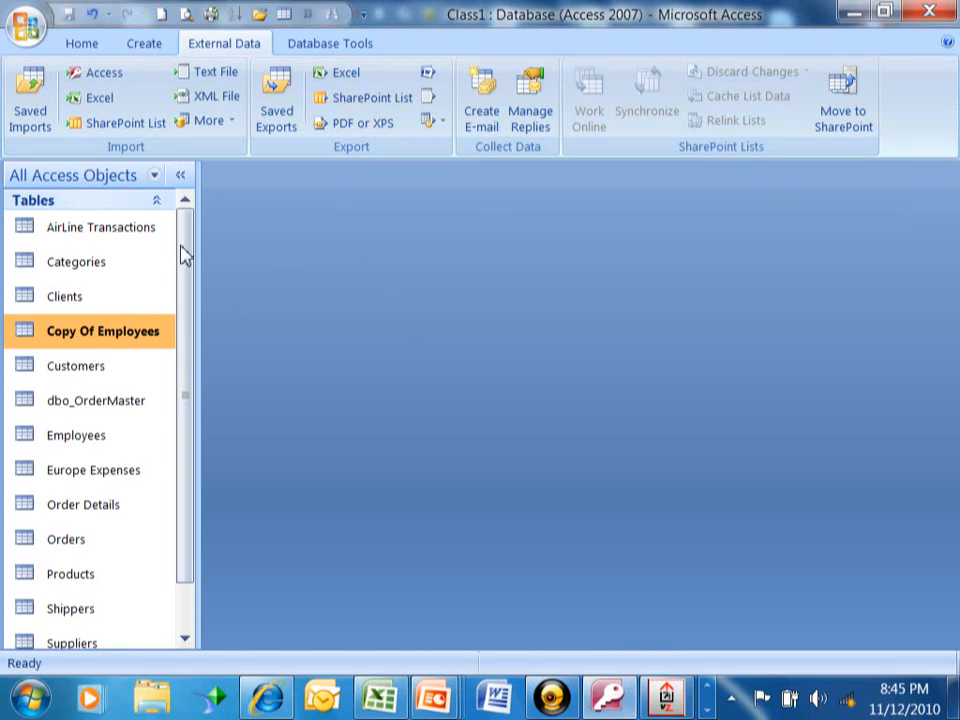
# Open the Customers table in Datasheet View to show its 91 records
pyautogui.rightClick(81, 367)
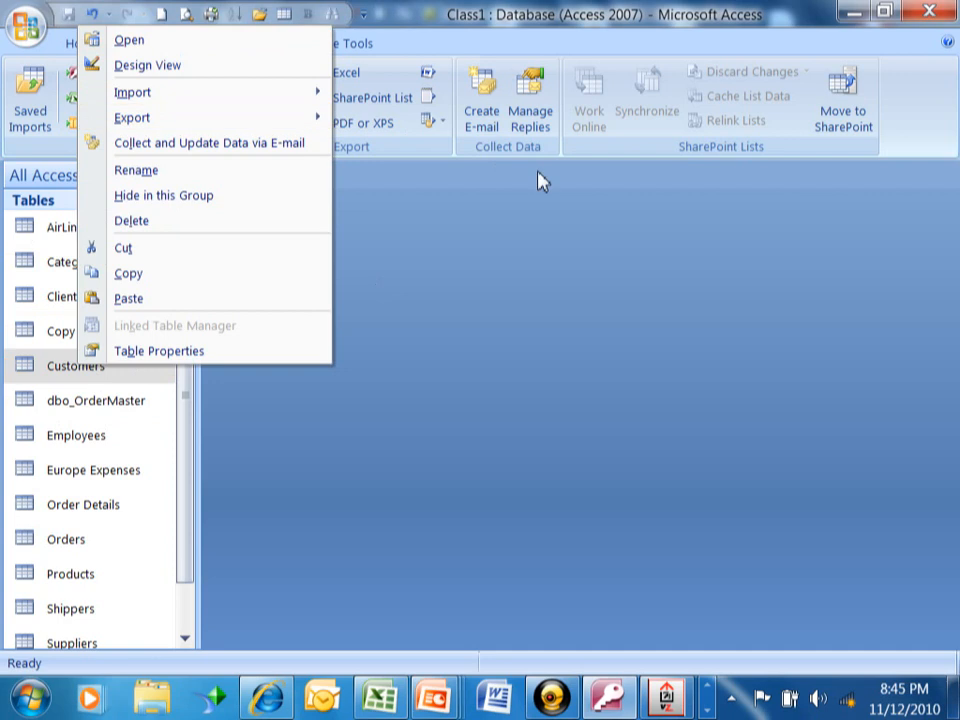
pyautogui.click(680, 328)
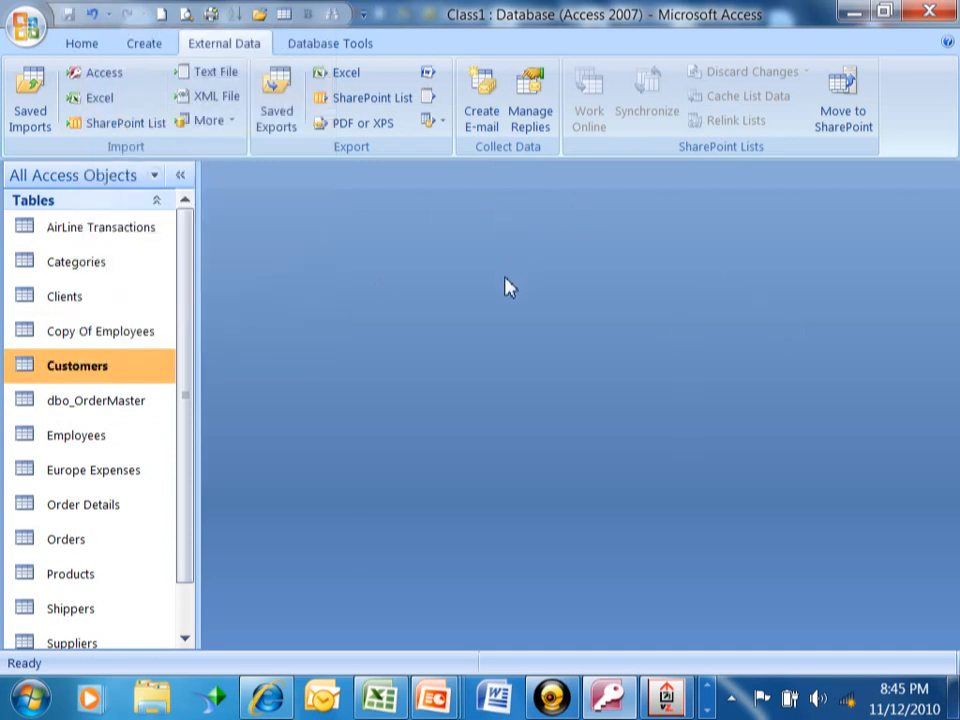
pyautogui.doubleClick(82, 370)
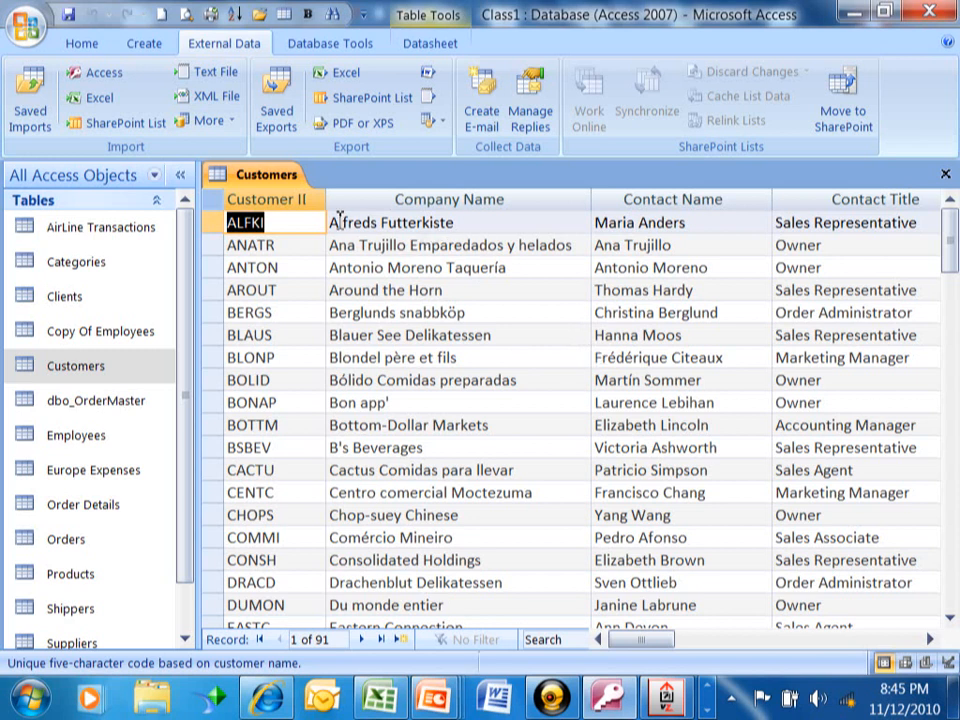
# Replace the ANATR customer's contact name with the new contact's name, then return to the first record
pyautogui.click(693, 245)
pyautogui.hotkey('shift', 'Home')
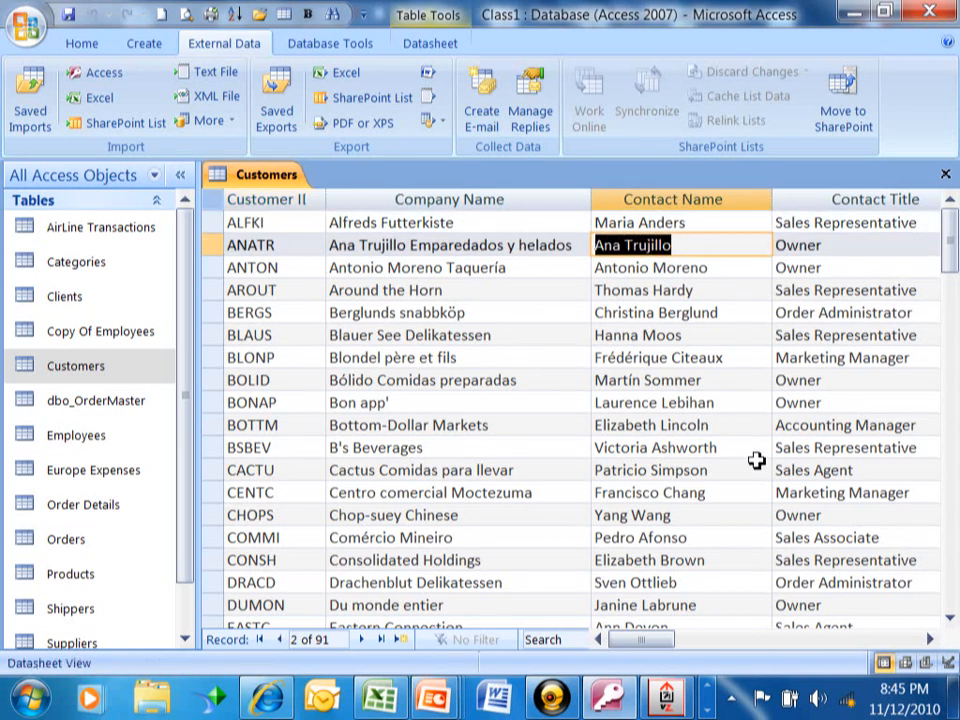
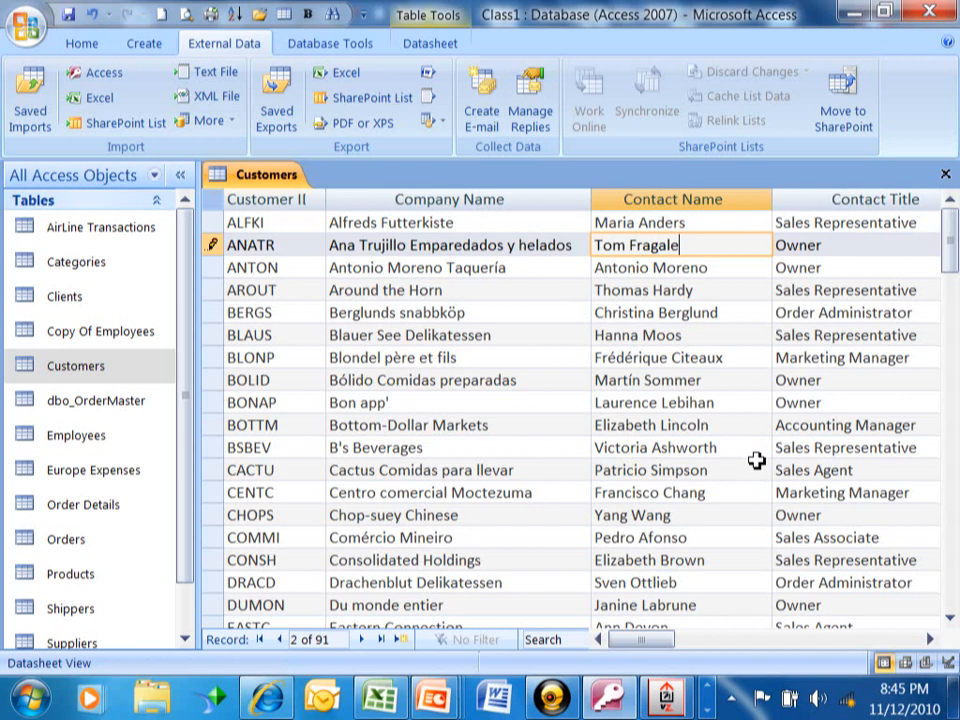
pyautogui.click(627, 312)
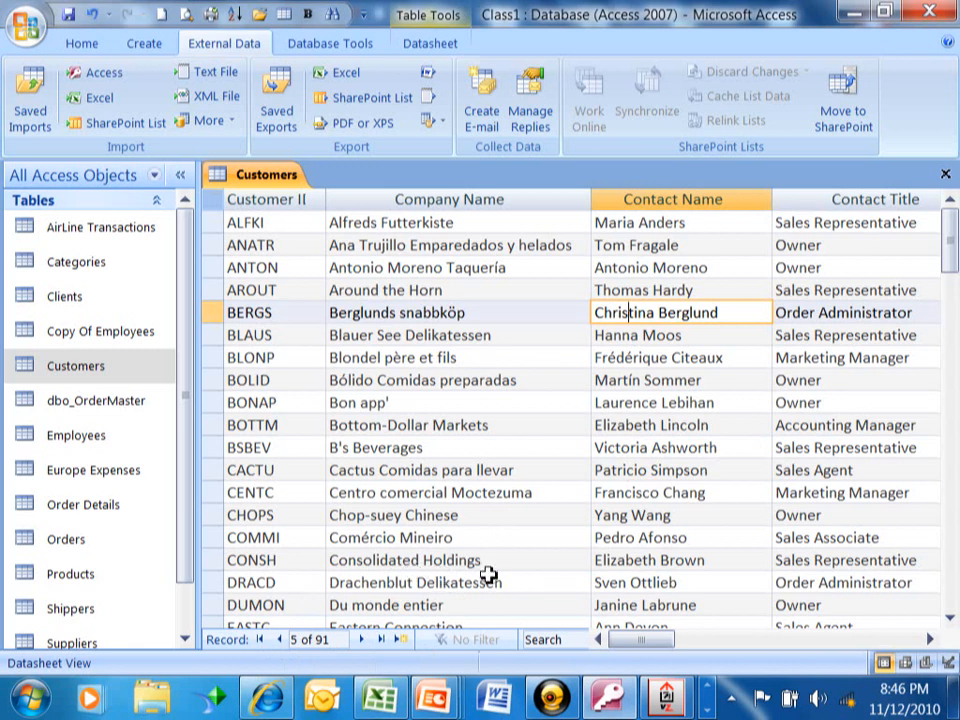
pyautogui.click(262, 642)
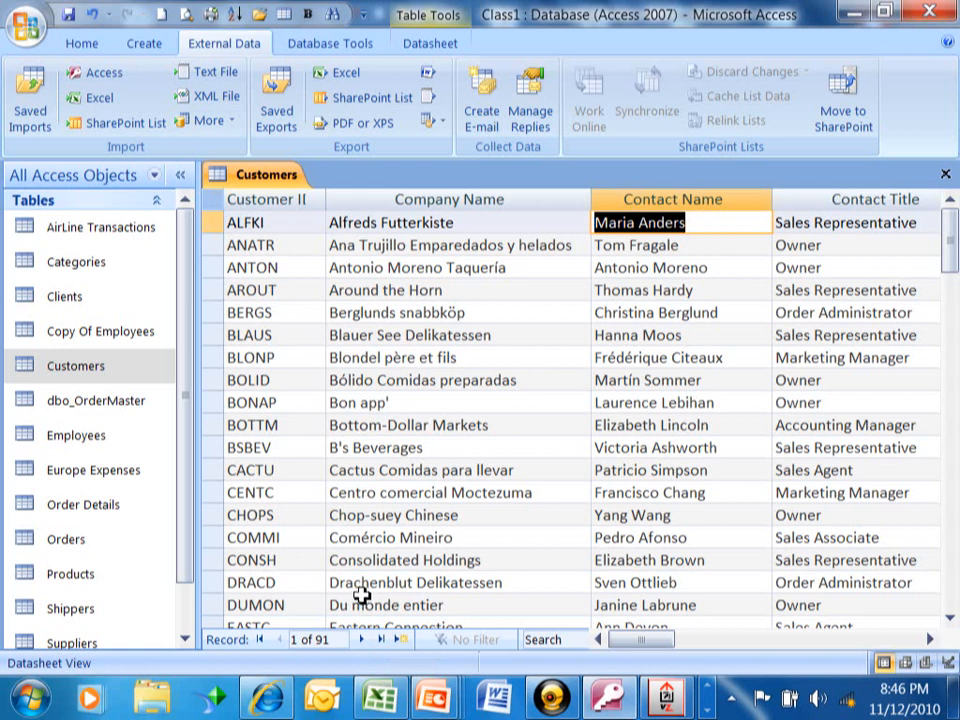
# Jump to record 50, the Maison Dewey customer, using the record navigator
pyautogui.click(299, 640)
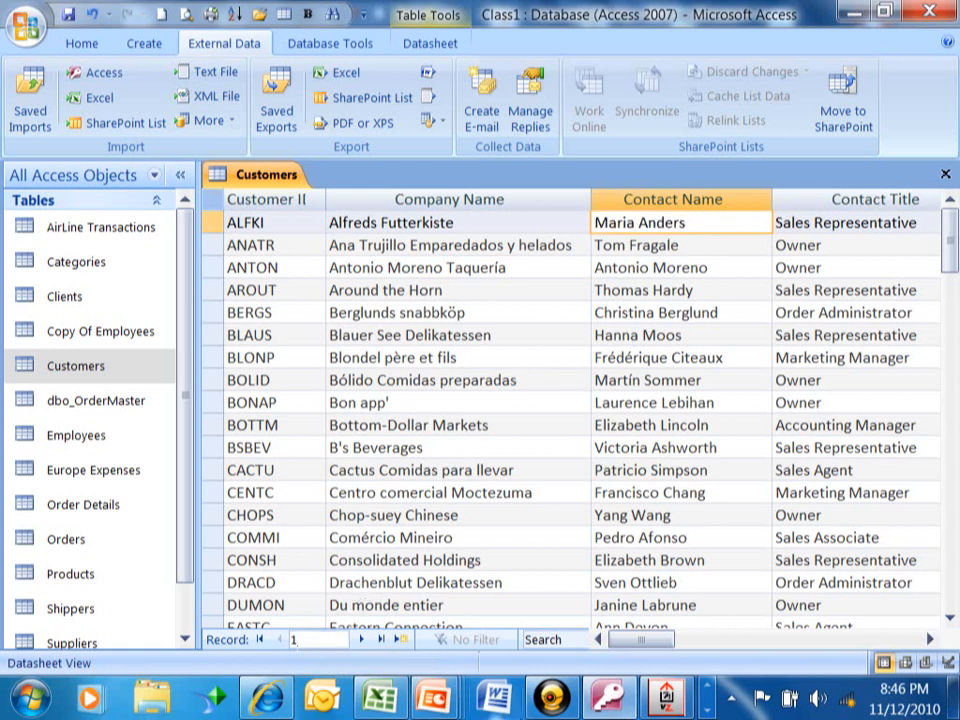
pyautogui.write('50')
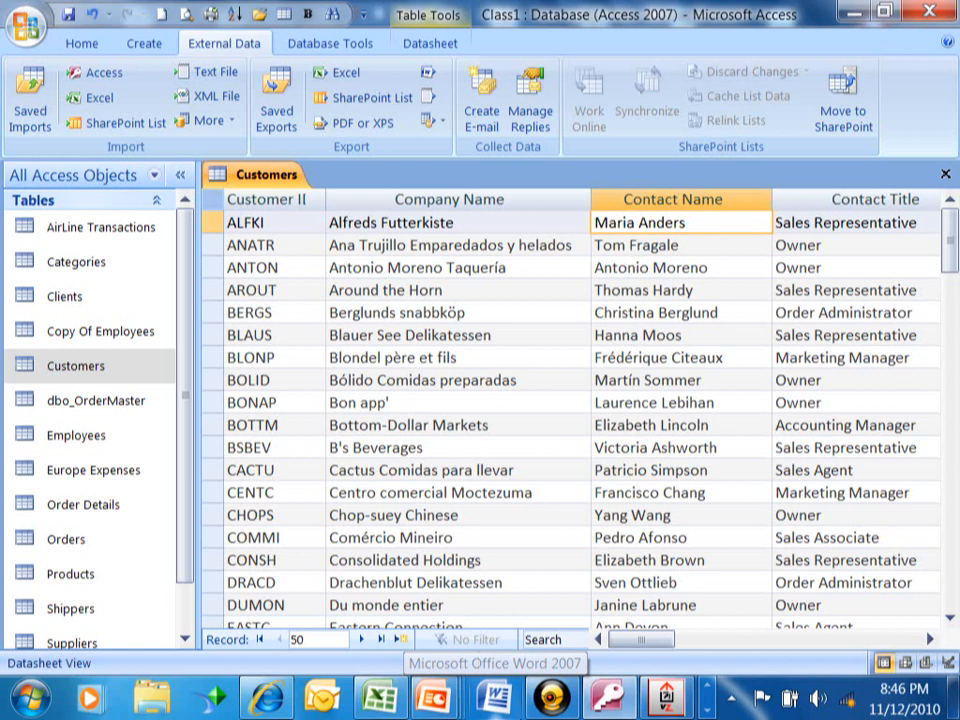
pyautogui.press('Return')
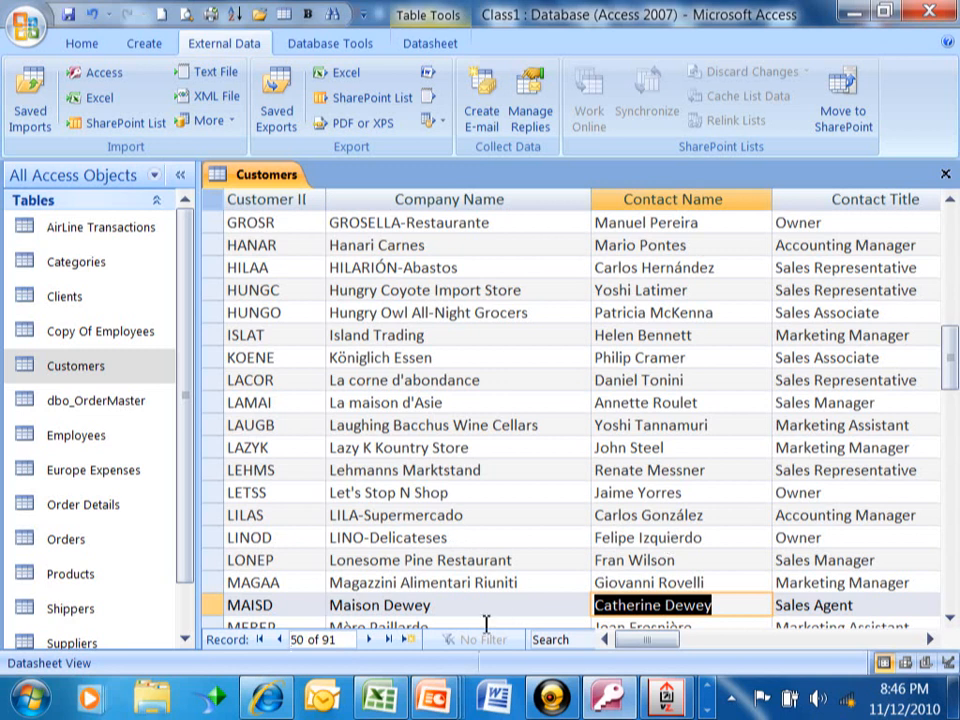
# Start a new customer record with ID AAAAA, company Skillcaddy, the contact's name and title Co-owner
pyautogui.click(408, 640)
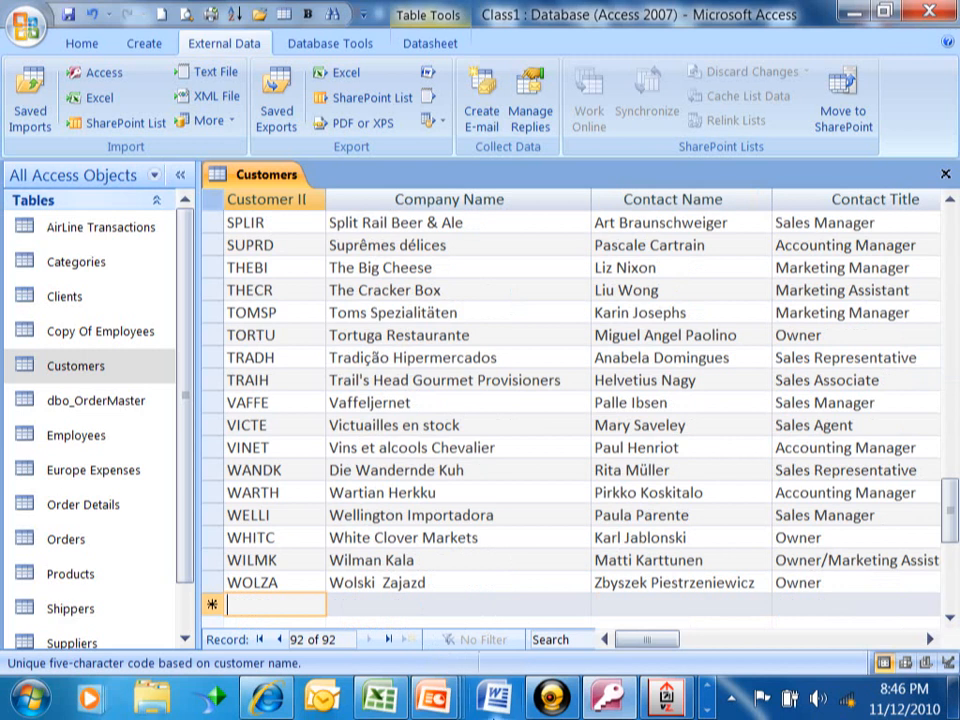
pyautogui.write('AAAAA')
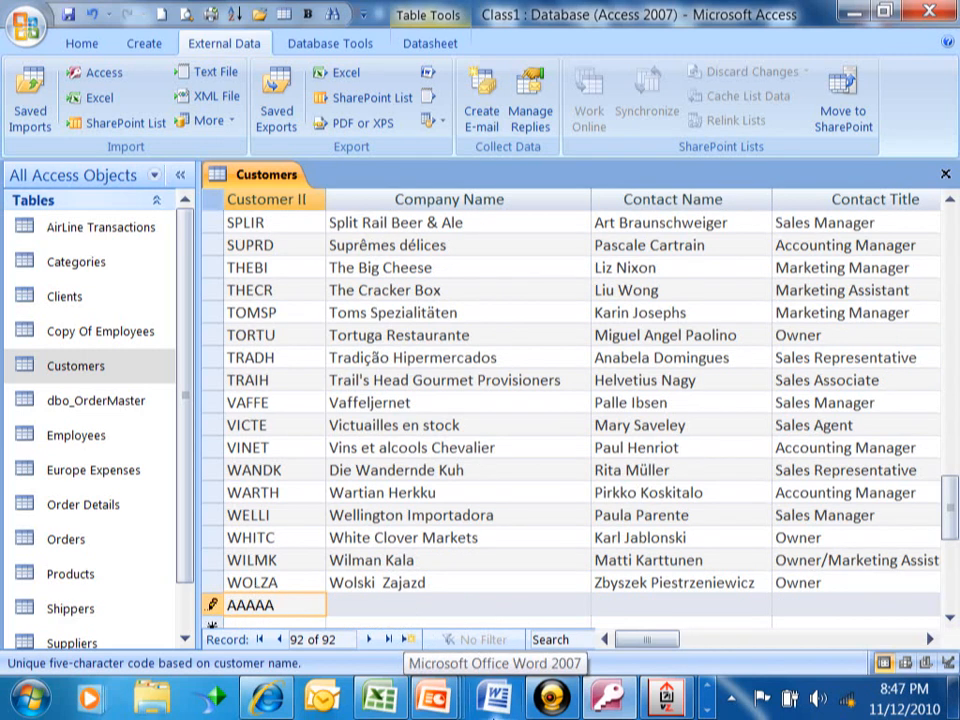
pyautogui.press('Tab')
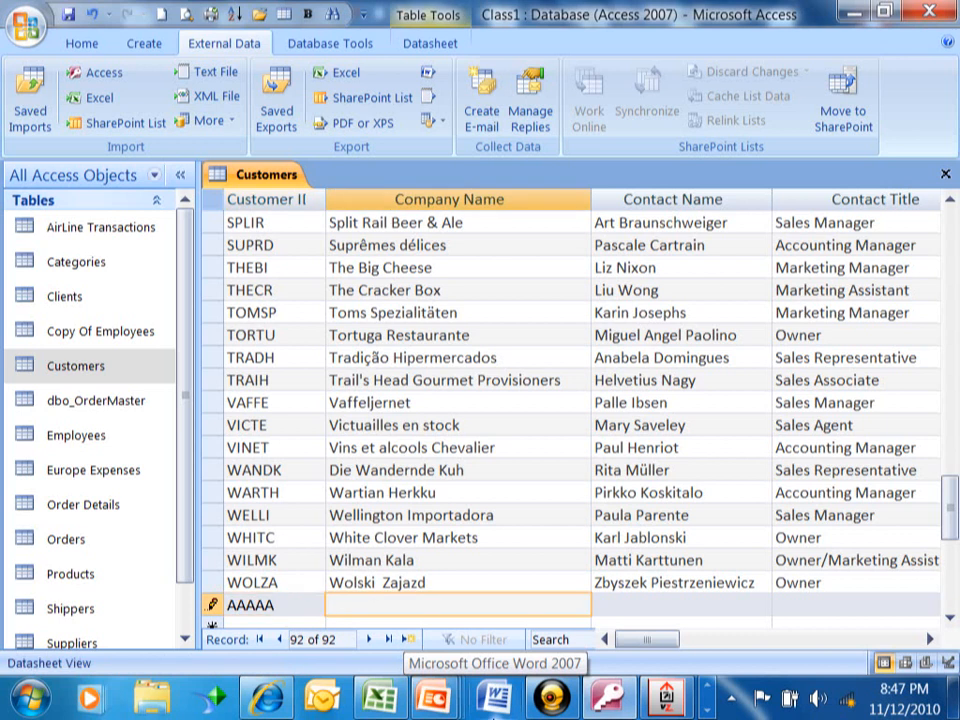
pyautogui.write('Skillcaddy')
pyautogui.press('Tab')
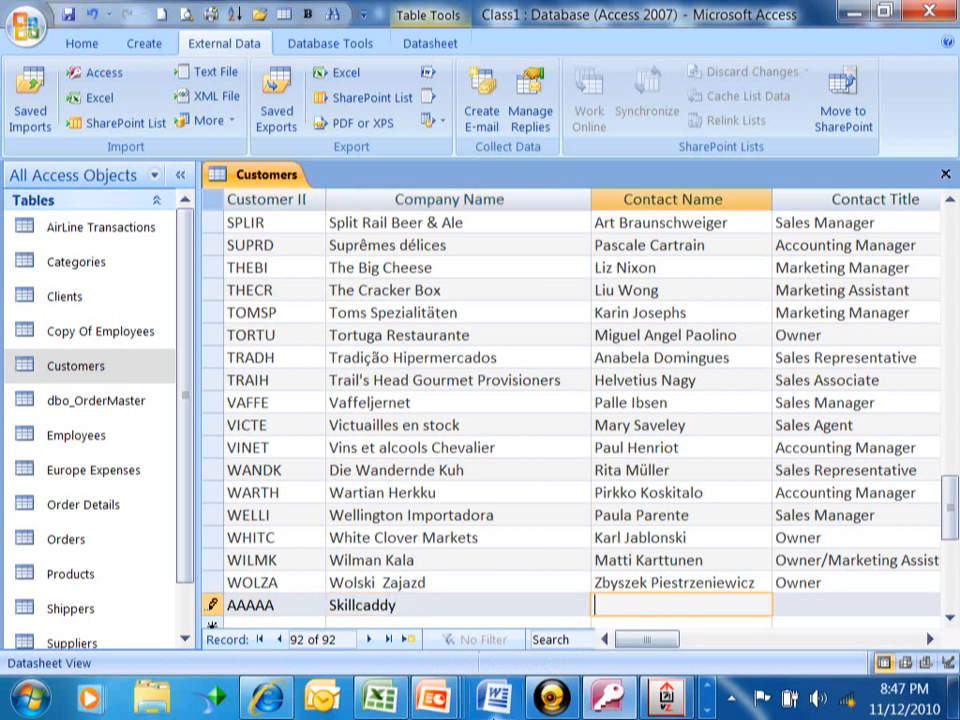
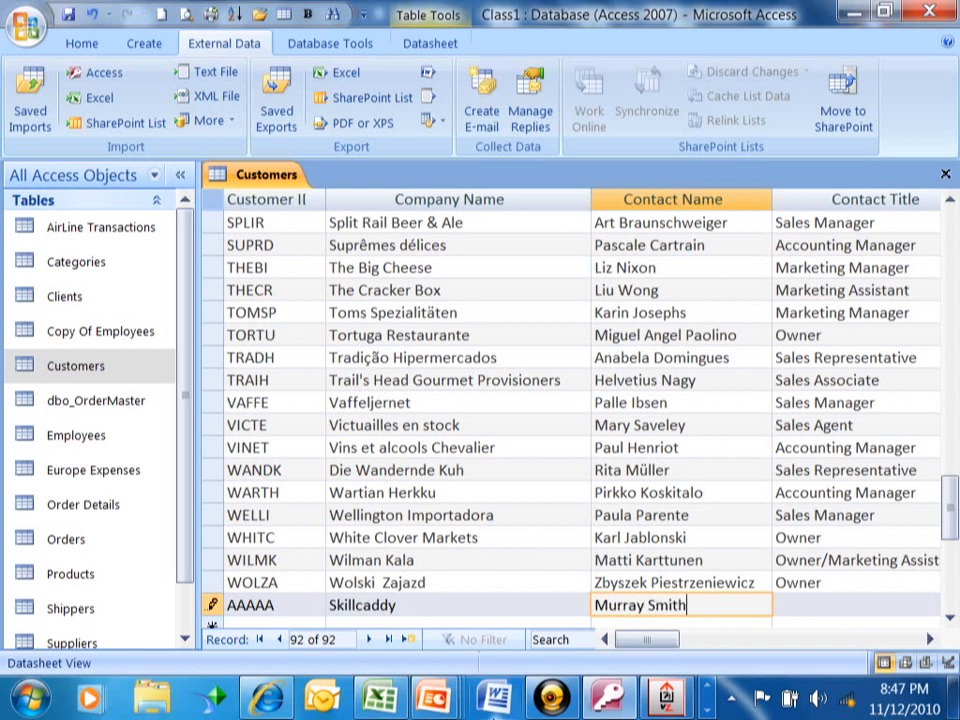
pyautogui.press('Tab')
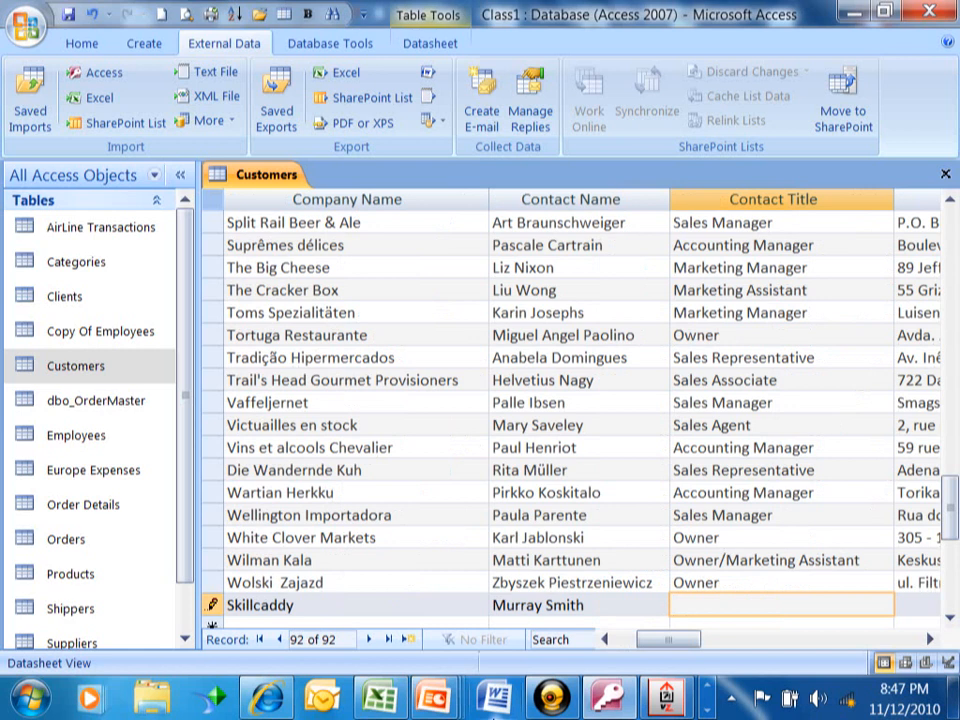
pyautogui.write('Co-owner')
pyautogui.press('Tab')
# Enter the customer's street address, city, region, postal code, country, phone and fax, then save the record
pyautogui.write('123 Main Street')
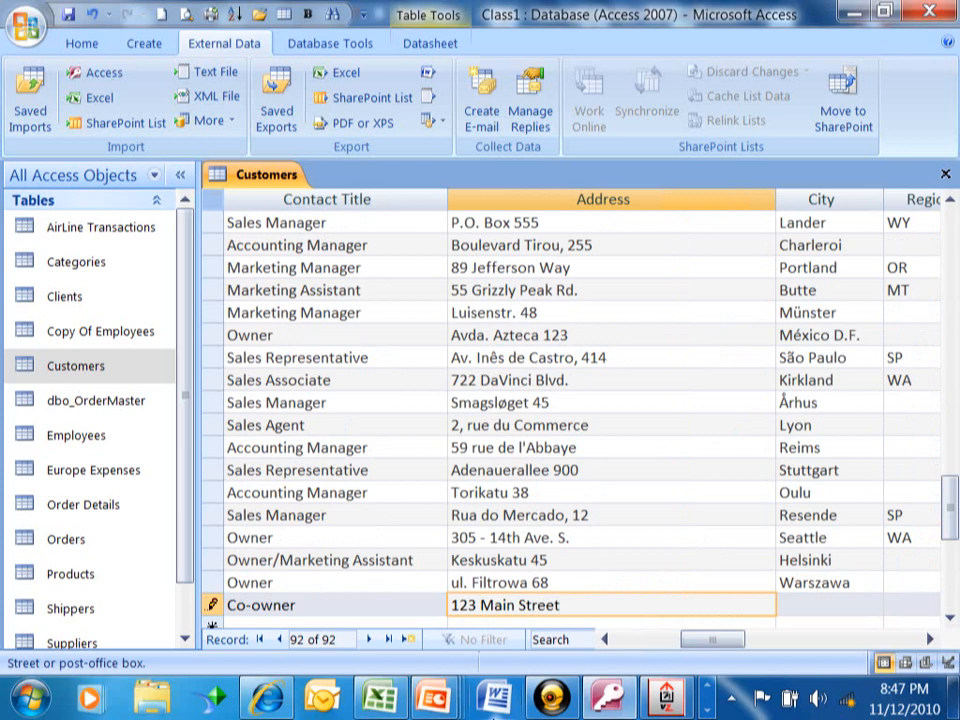
pyautogui.press('Tab')
pyautogui.write('Dallas')
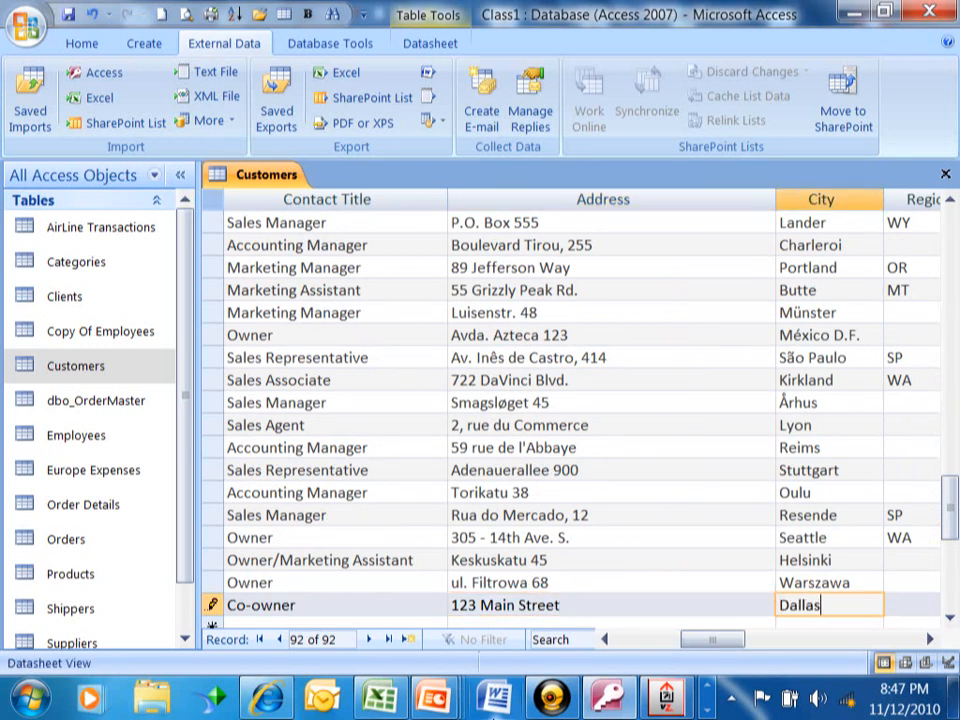
pyautogui.press('Tab')
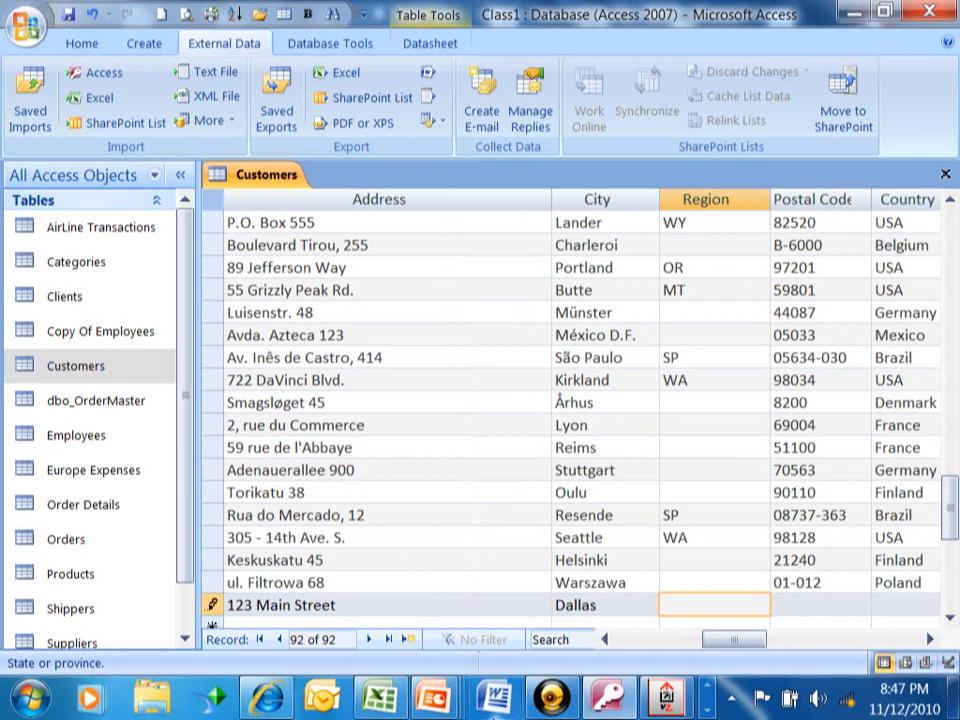
pyautogui.write('TX')
pyautogui.press('Tab')
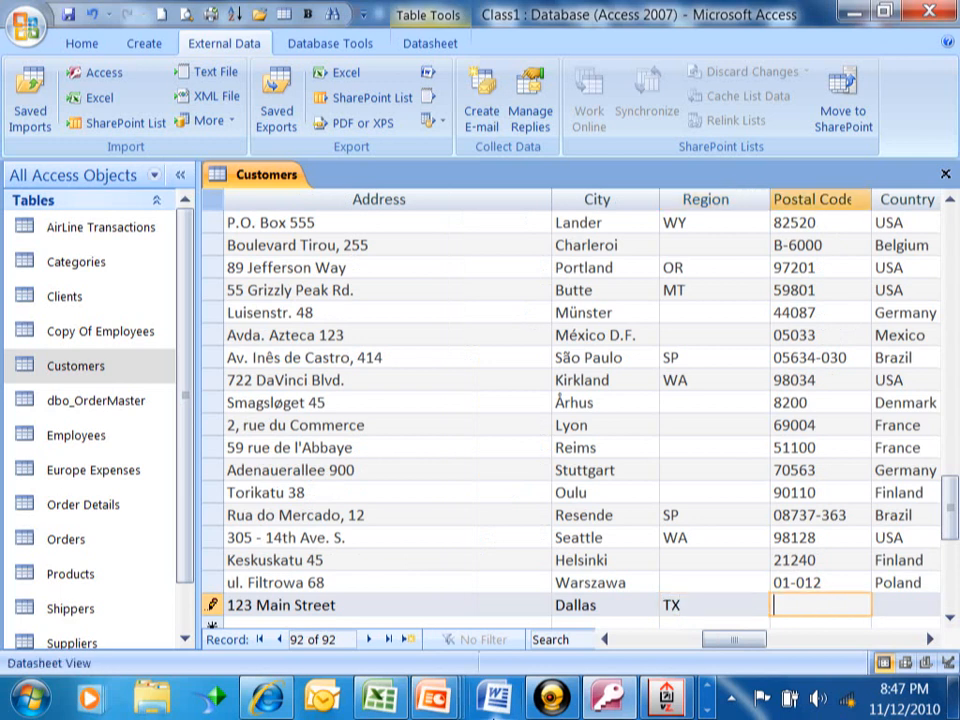
pyautogui.write('12345')
pyautogui.press('Tab')
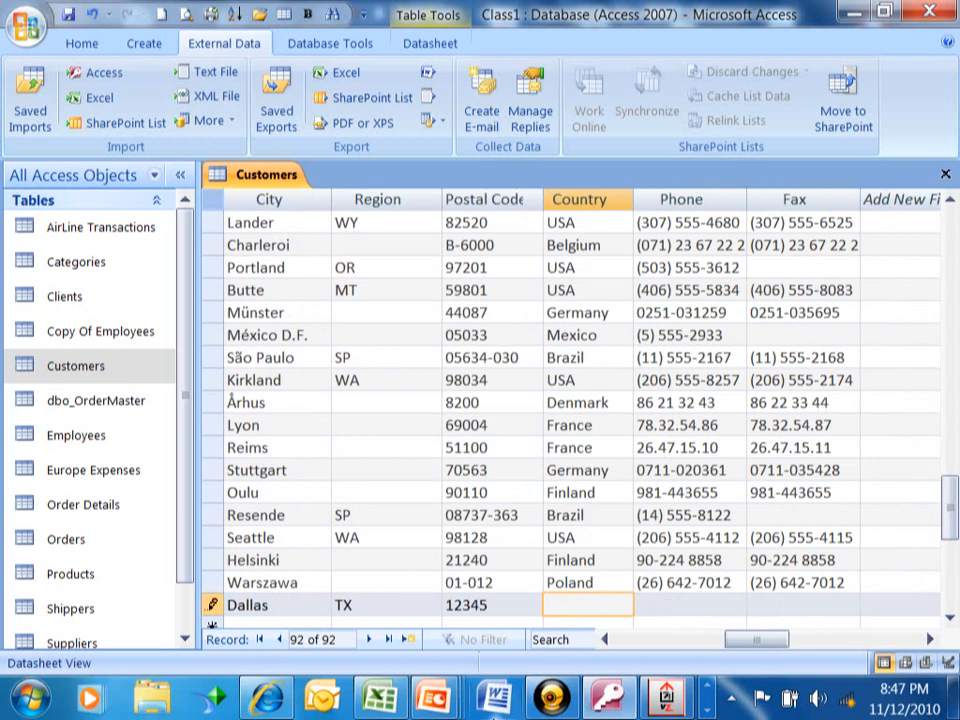
pyautogui.write('USA')
pyautogui.press('Tab')
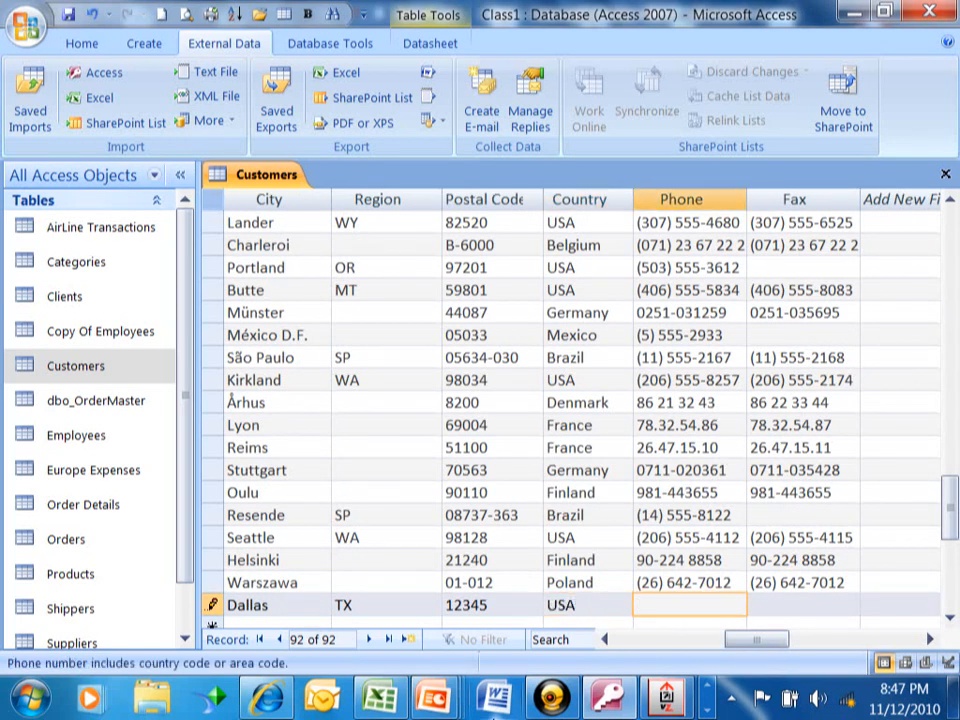
pyautogui.write('(2')
pyautogui.press('BackSpace')
pyautogui.write('215)555')
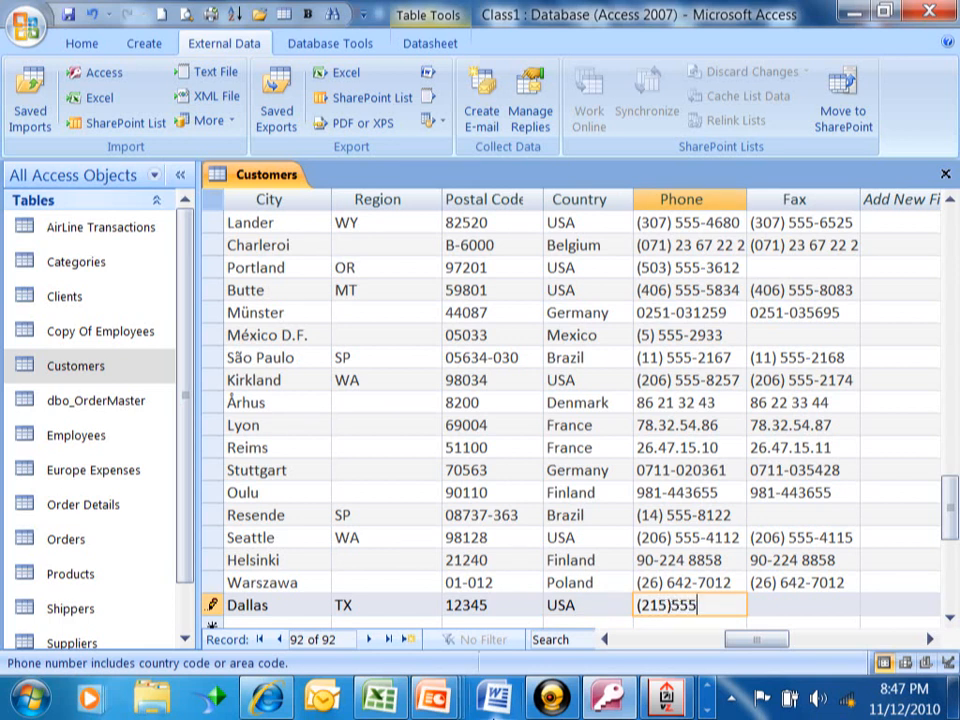
pyautogui.write('-1212')
pyautogui.press('Tab')
pyautogui.write('(215')
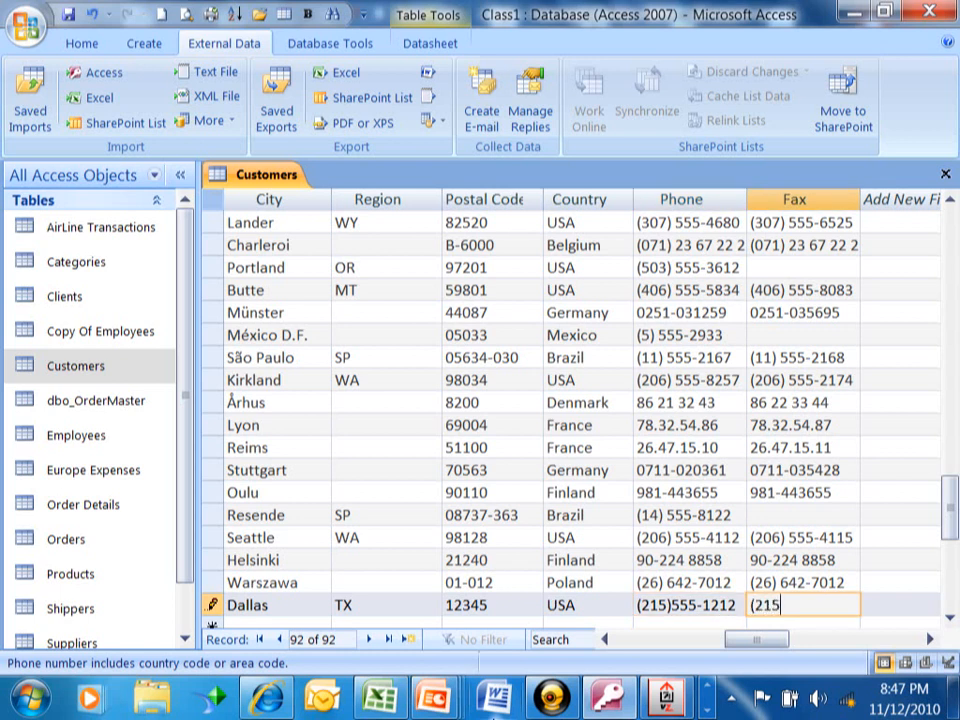
pyautogui.write(')555-1213')
pyautogui.press('Tab')
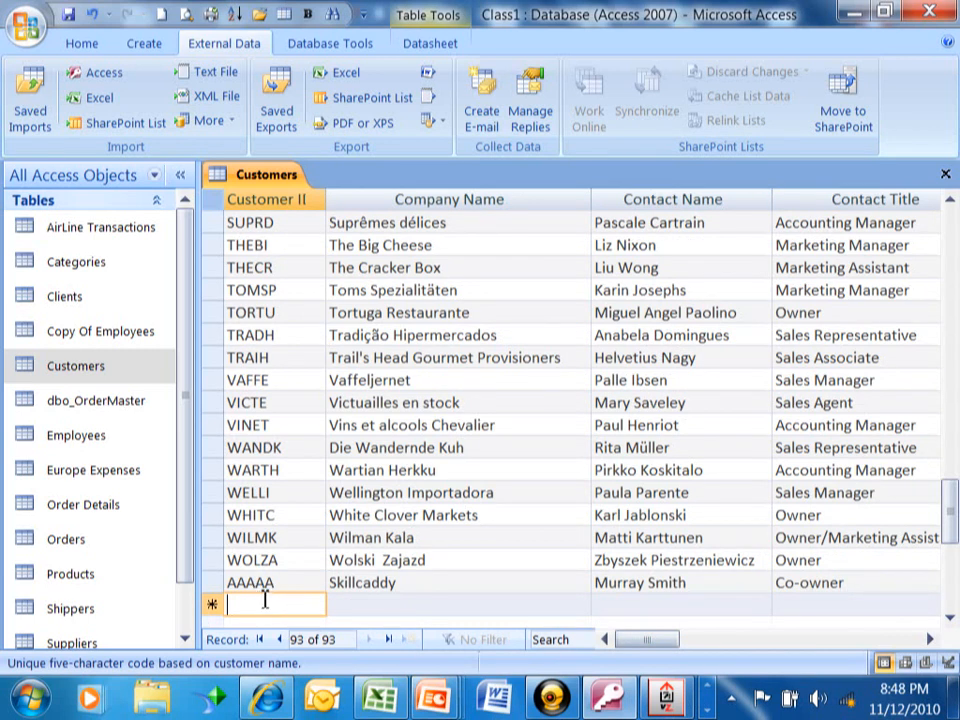
pyautogui.click(274, 518)
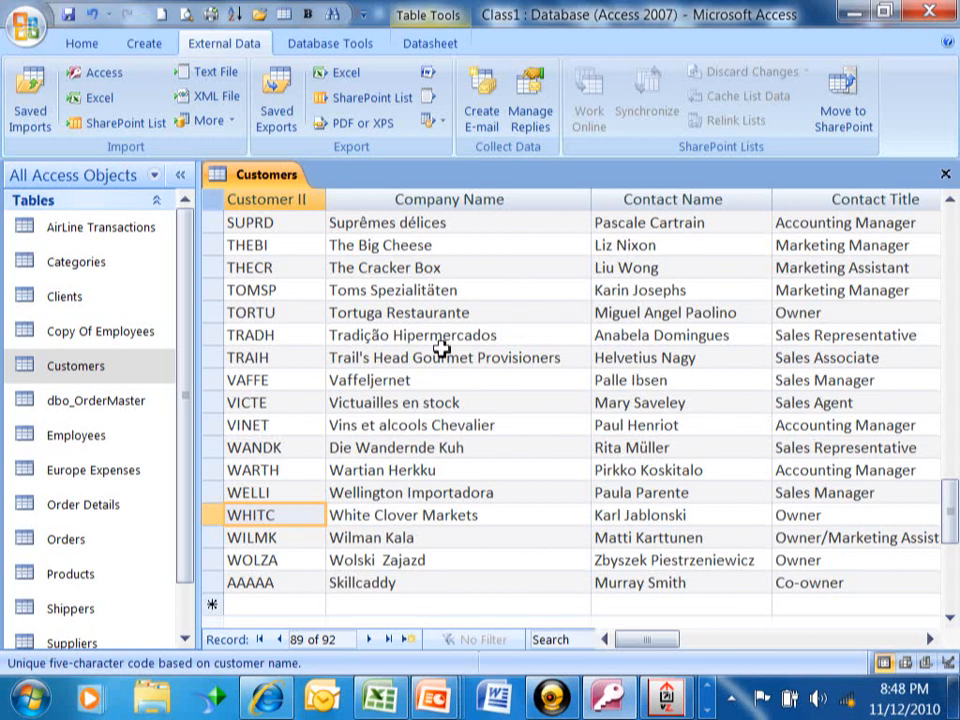
pyautogui.rightClick(215, 432)
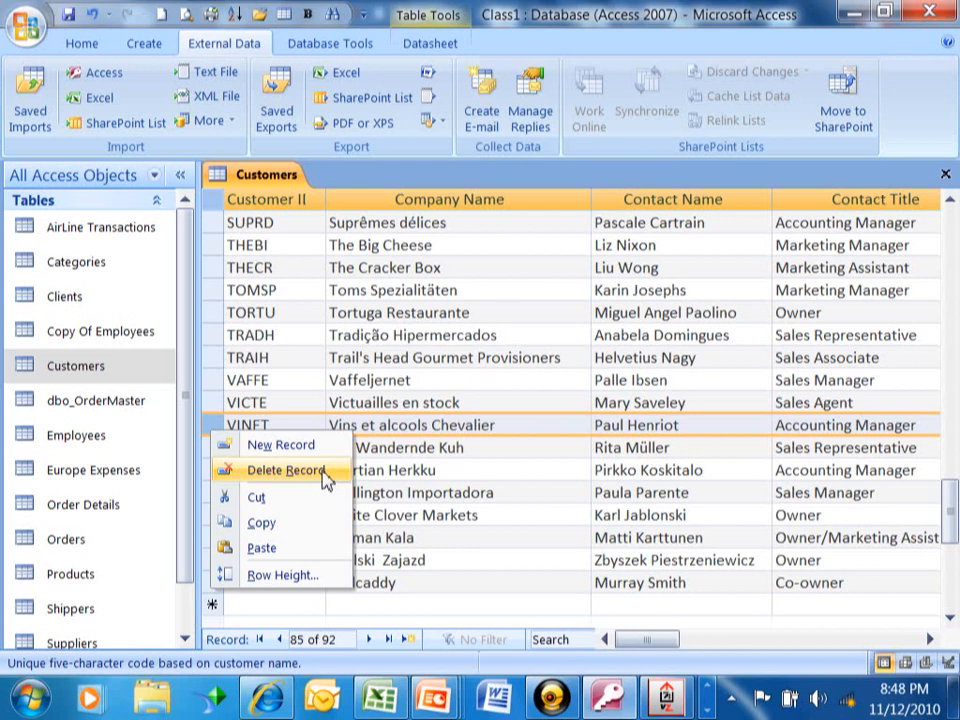
pyautogui.click(285, 470)
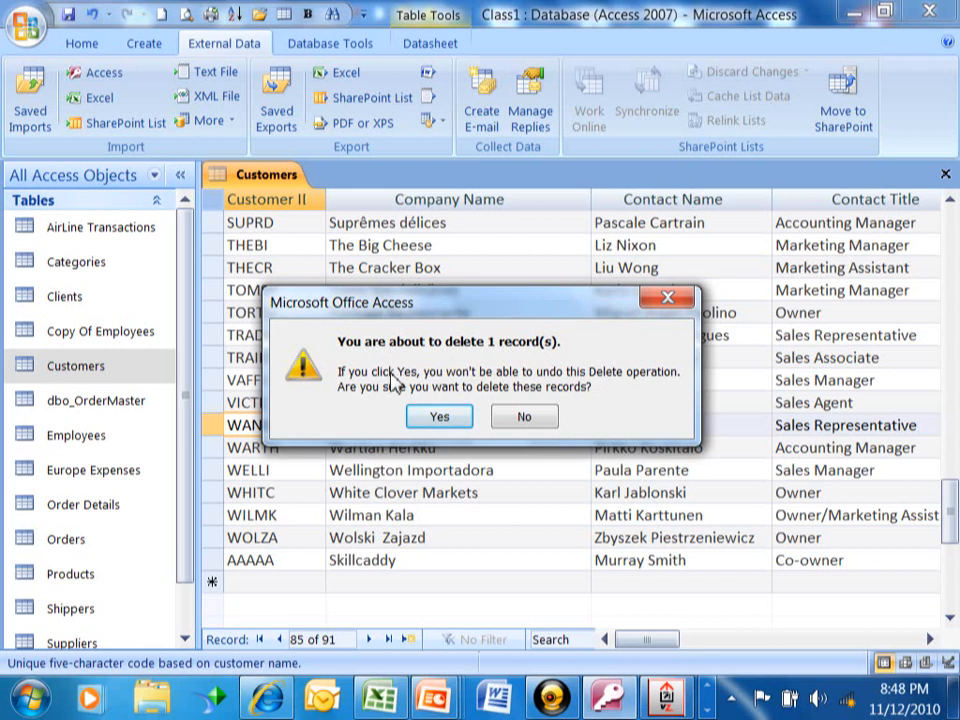
pyautogui.click(538, 424)
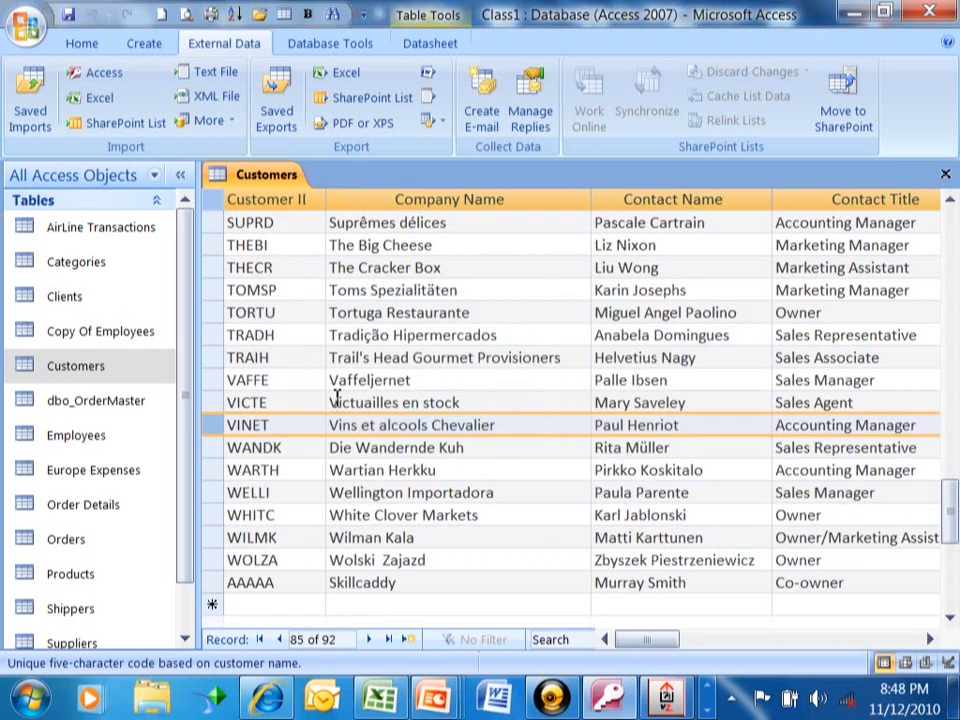
pyautogui.rightClick(211, 428)
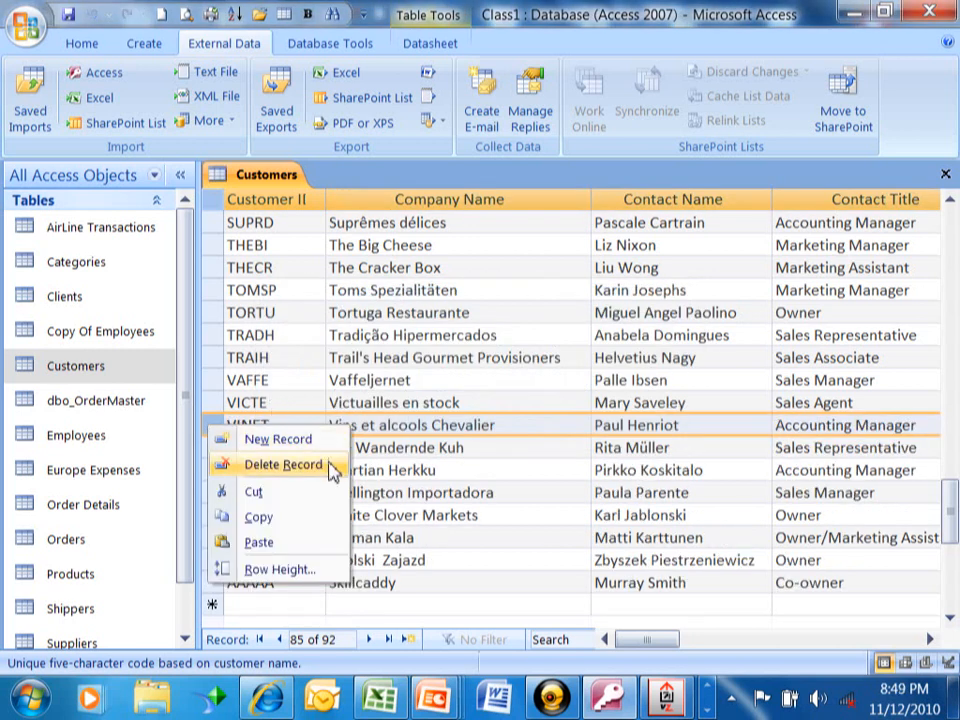
pyautogui.click(494, 329)
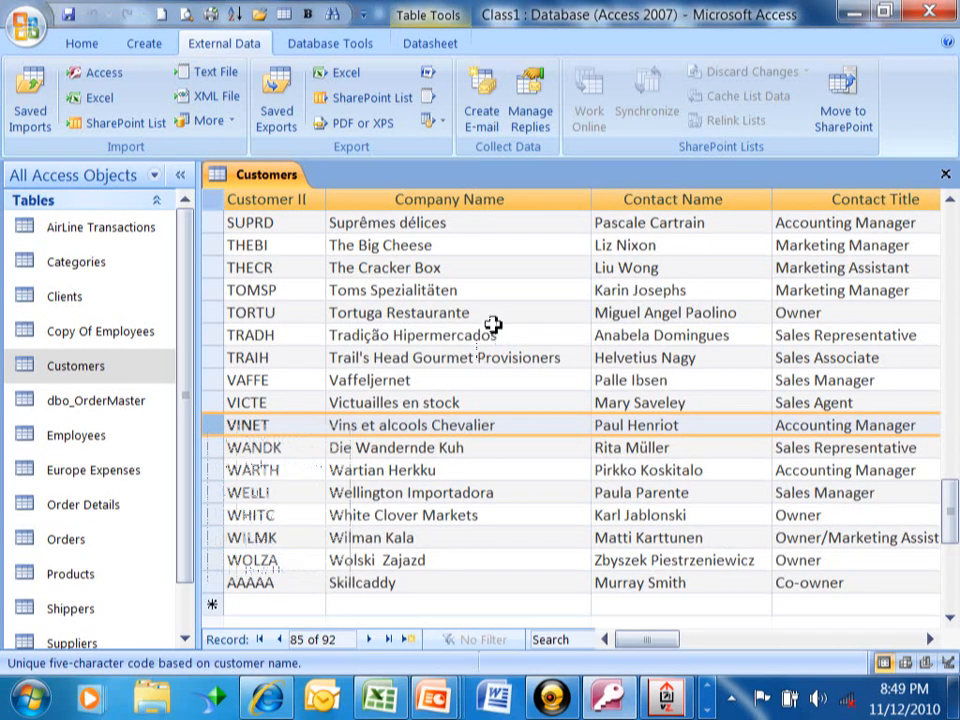
# Close the Customers table, leaving no database object open
pyautogui.click(594, 336)
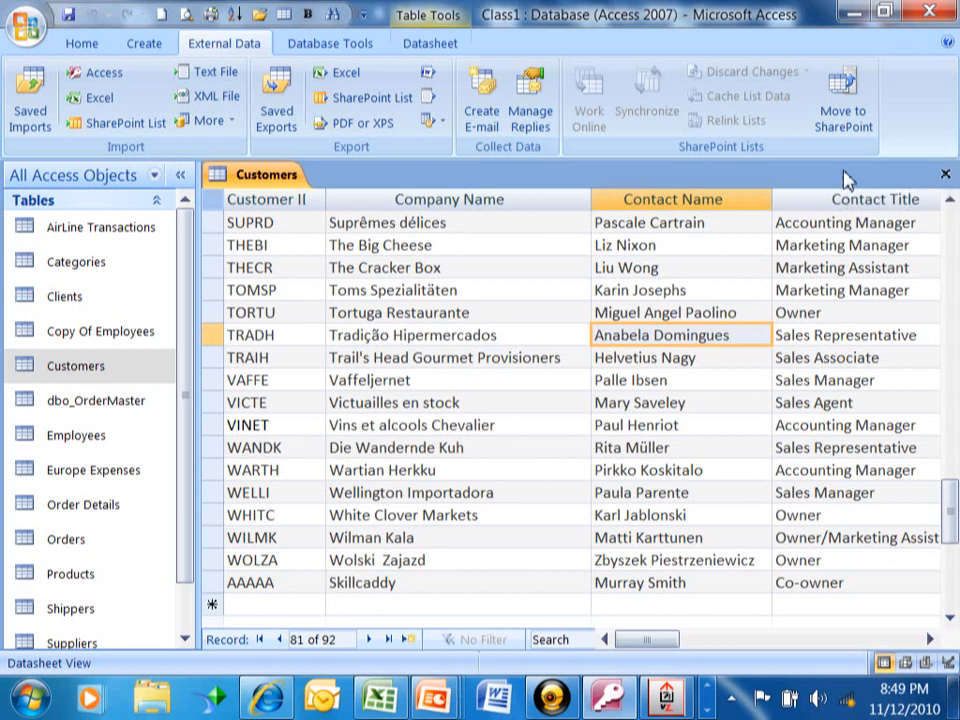
pyautogui.click(946, 176)
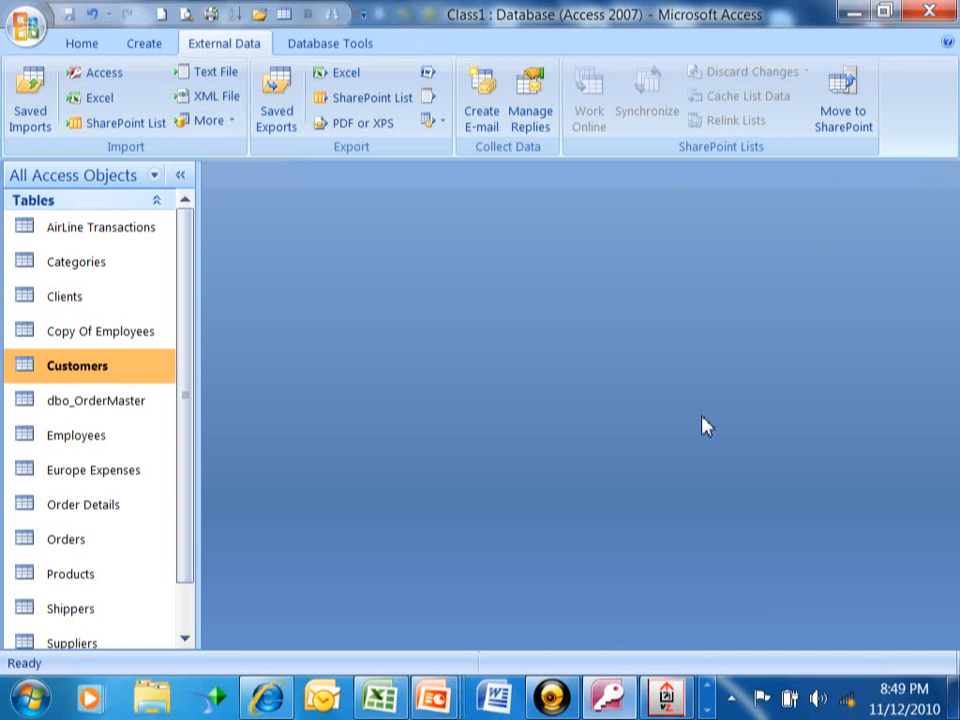